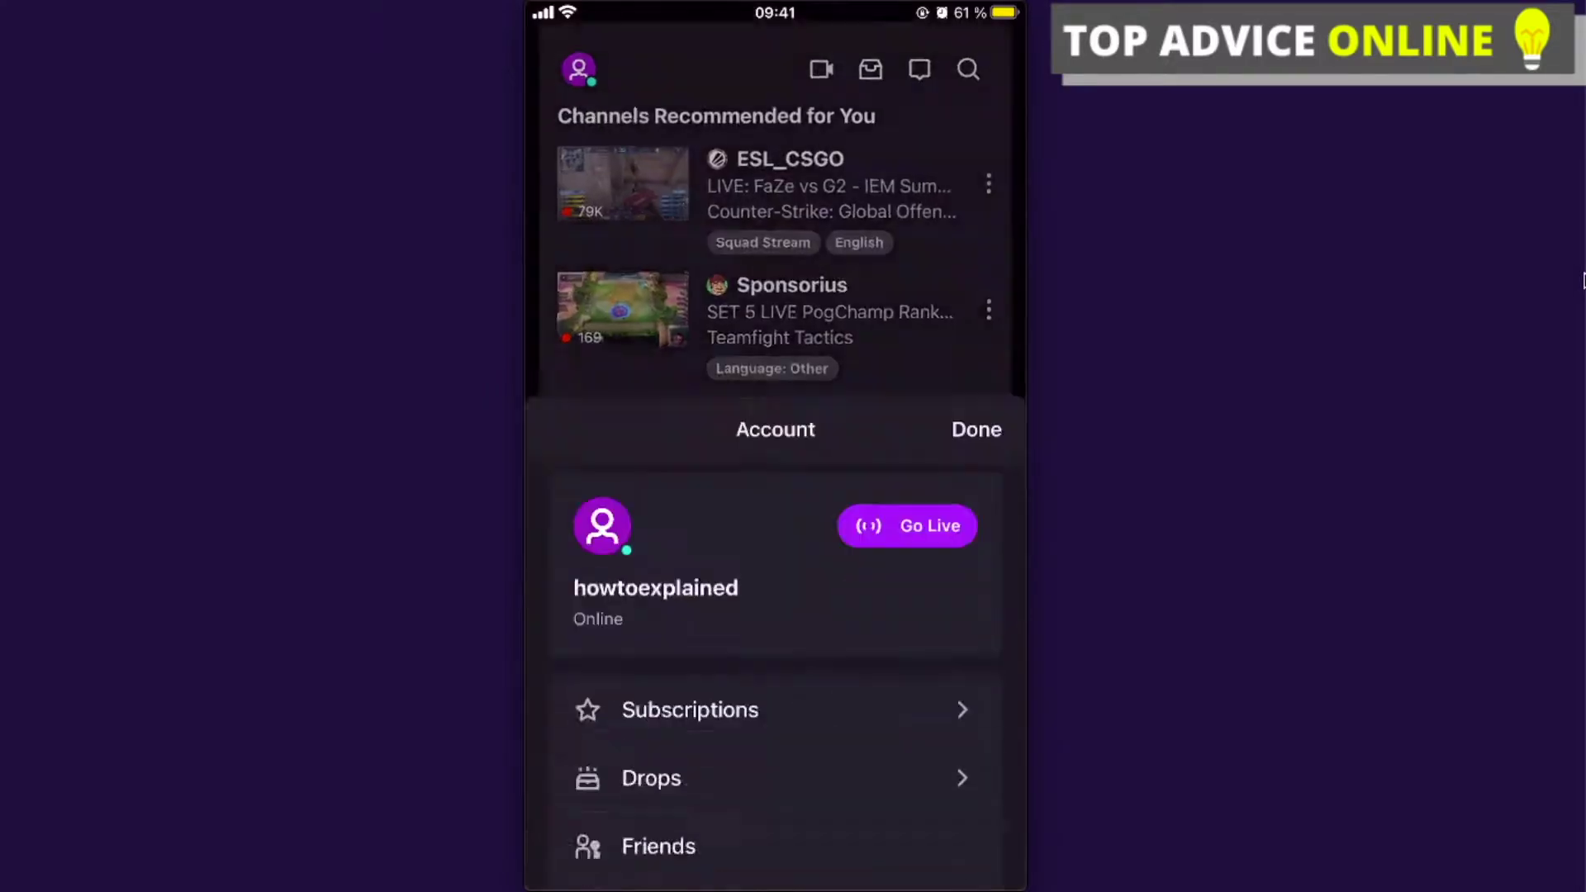
scroll(776, 496, down, 2)
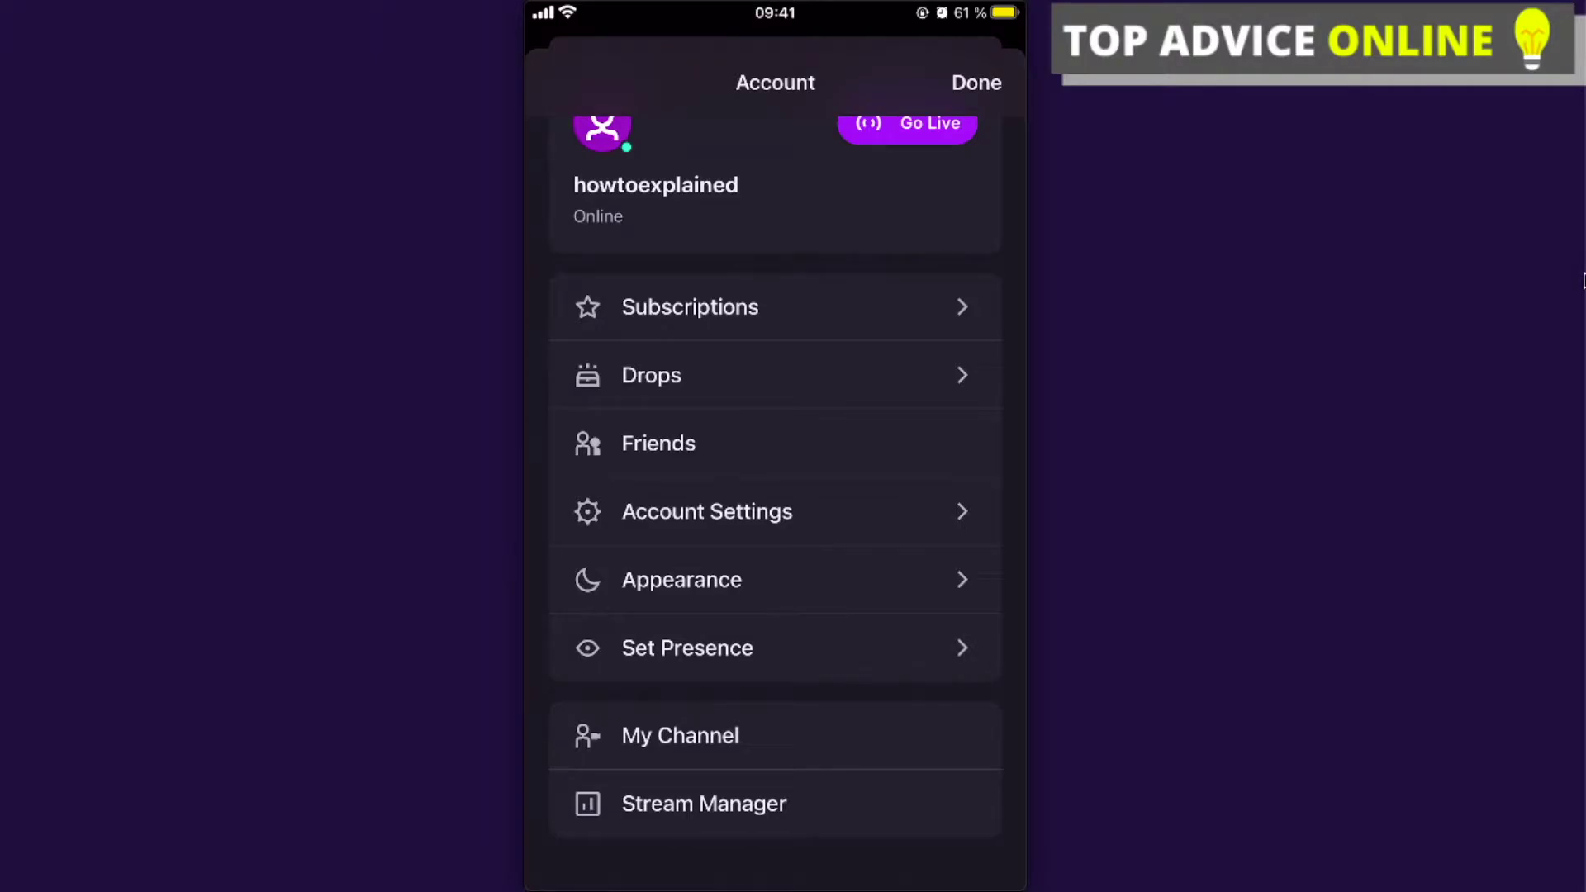
Reach the twitch.tv Community Guidelines page via Account Settings and bring up the site menu.
click(706, 510)
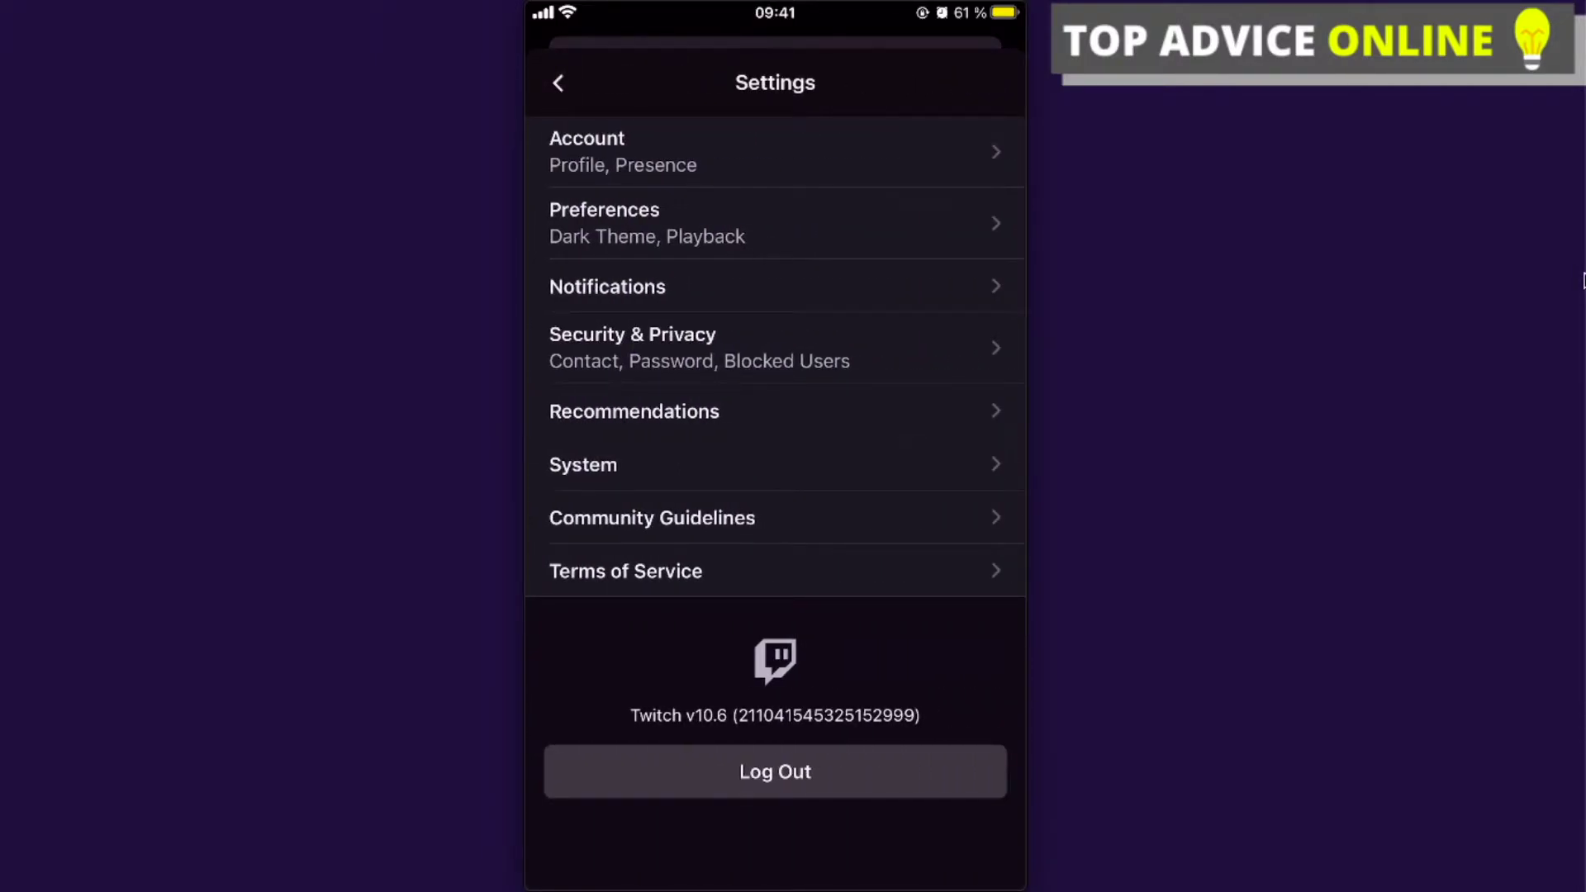
click(652, 518)
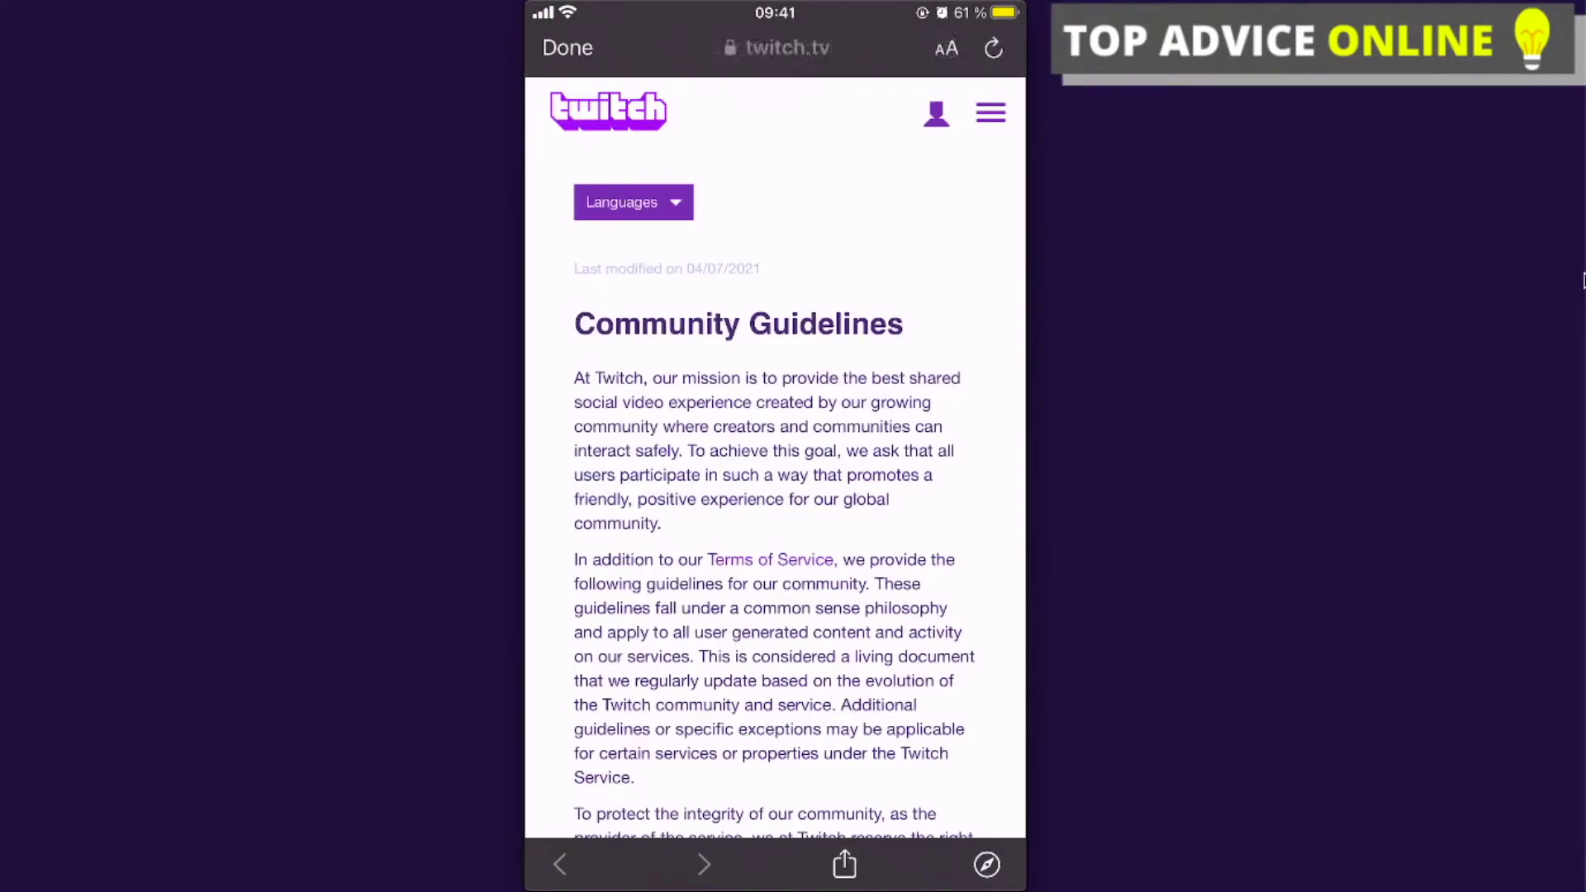
click(989, 112)
scroll(773, 458, down, 5)
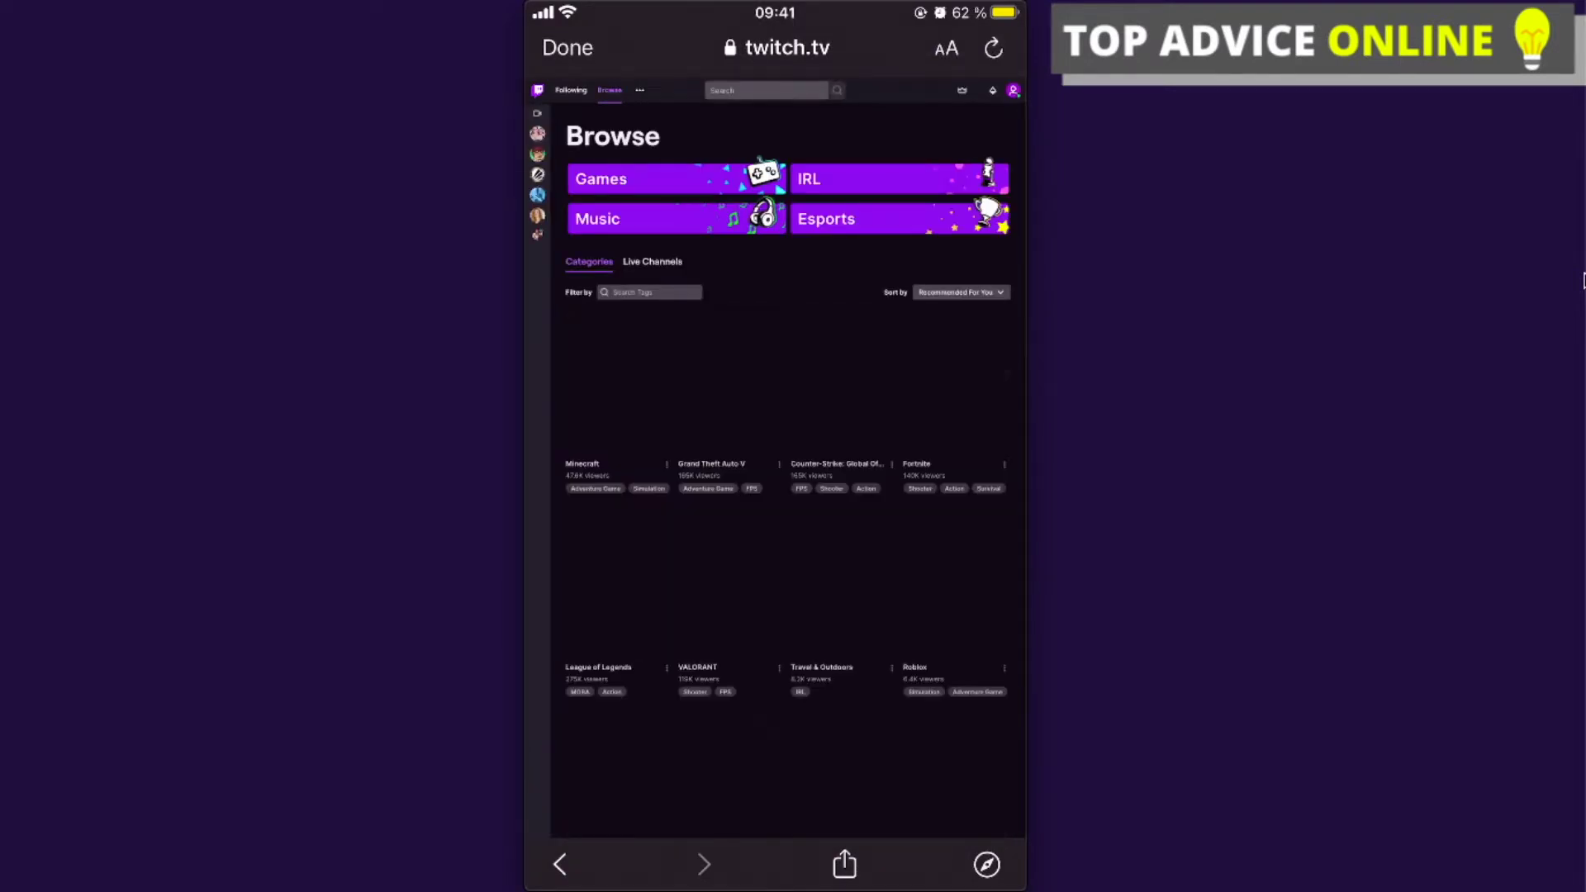
scroll(775, 496, up, 3)
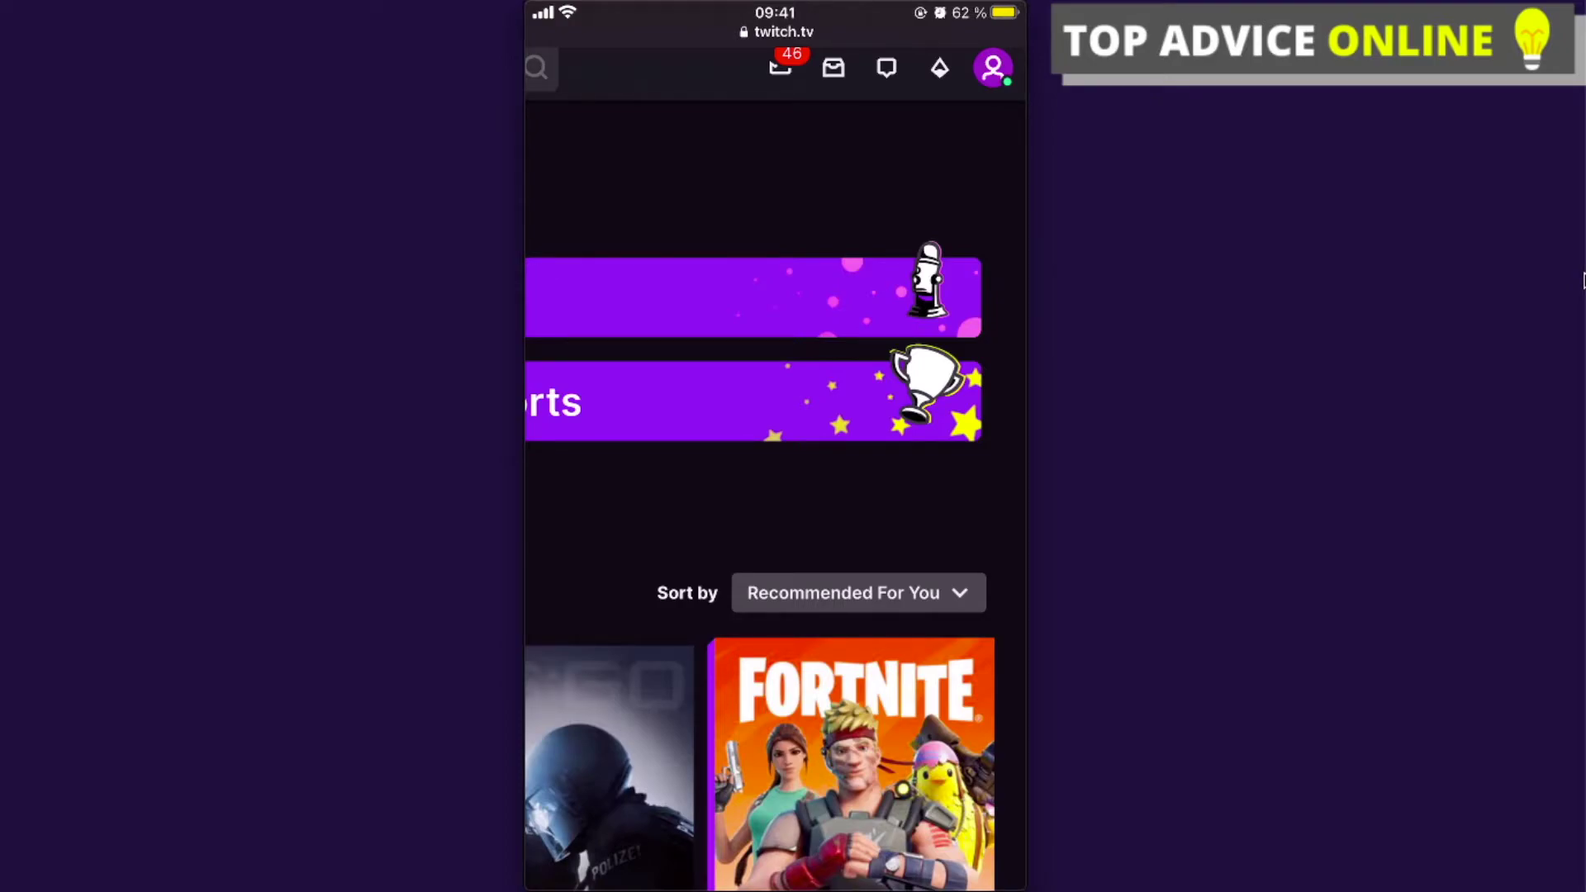
Show the account menu over the Browse page of game categories.
click(992, 68)
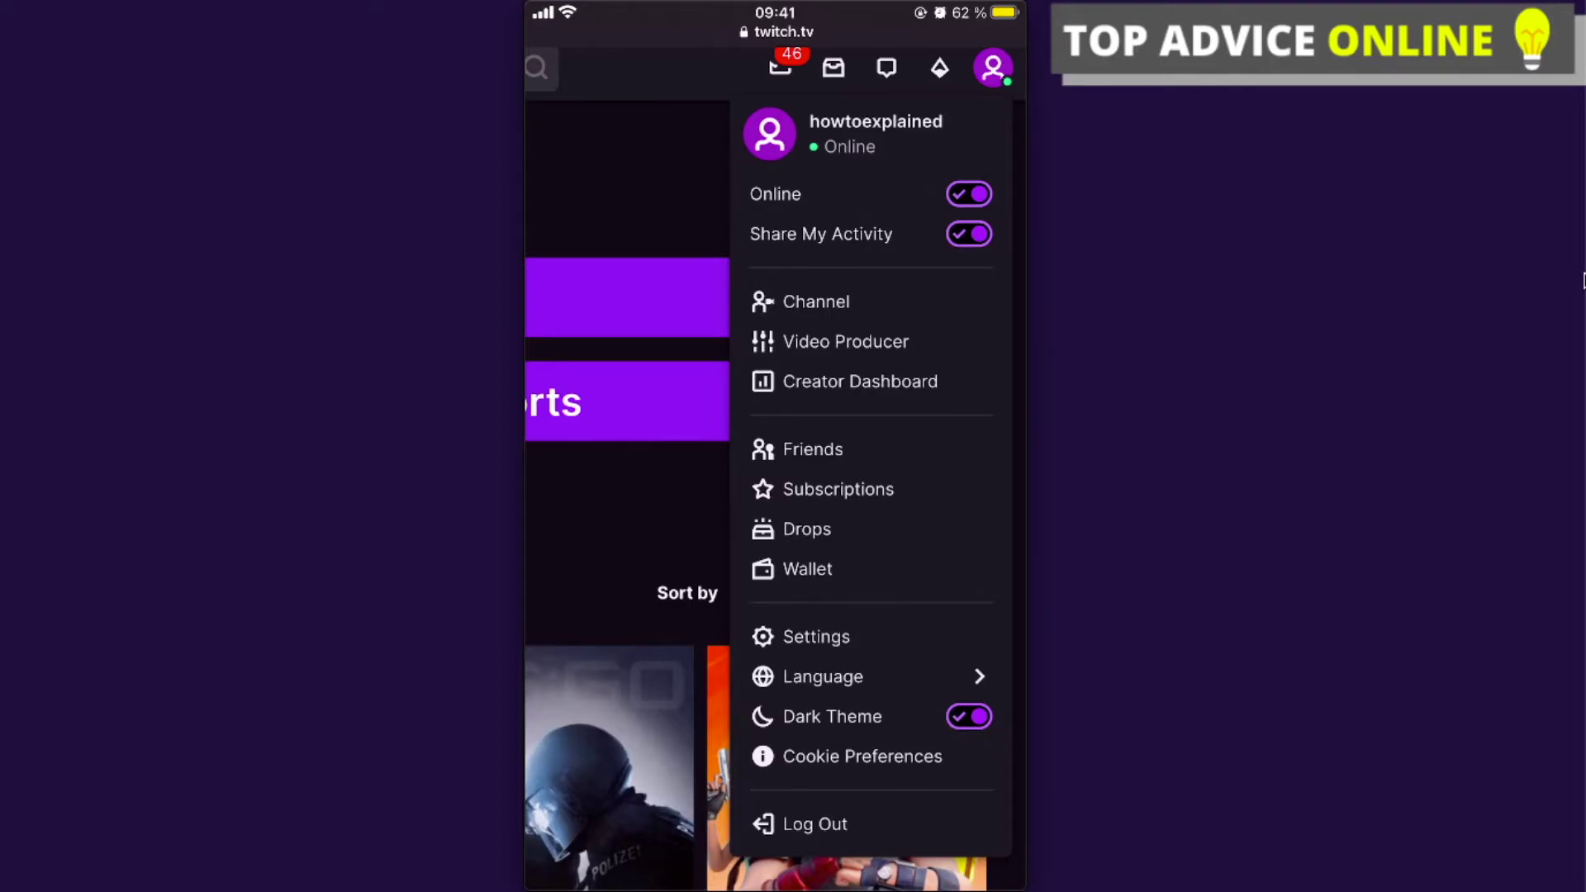
Go from account settings to the Creator Dashboard's Stream settings page showing the stream key.
click(816, 636)
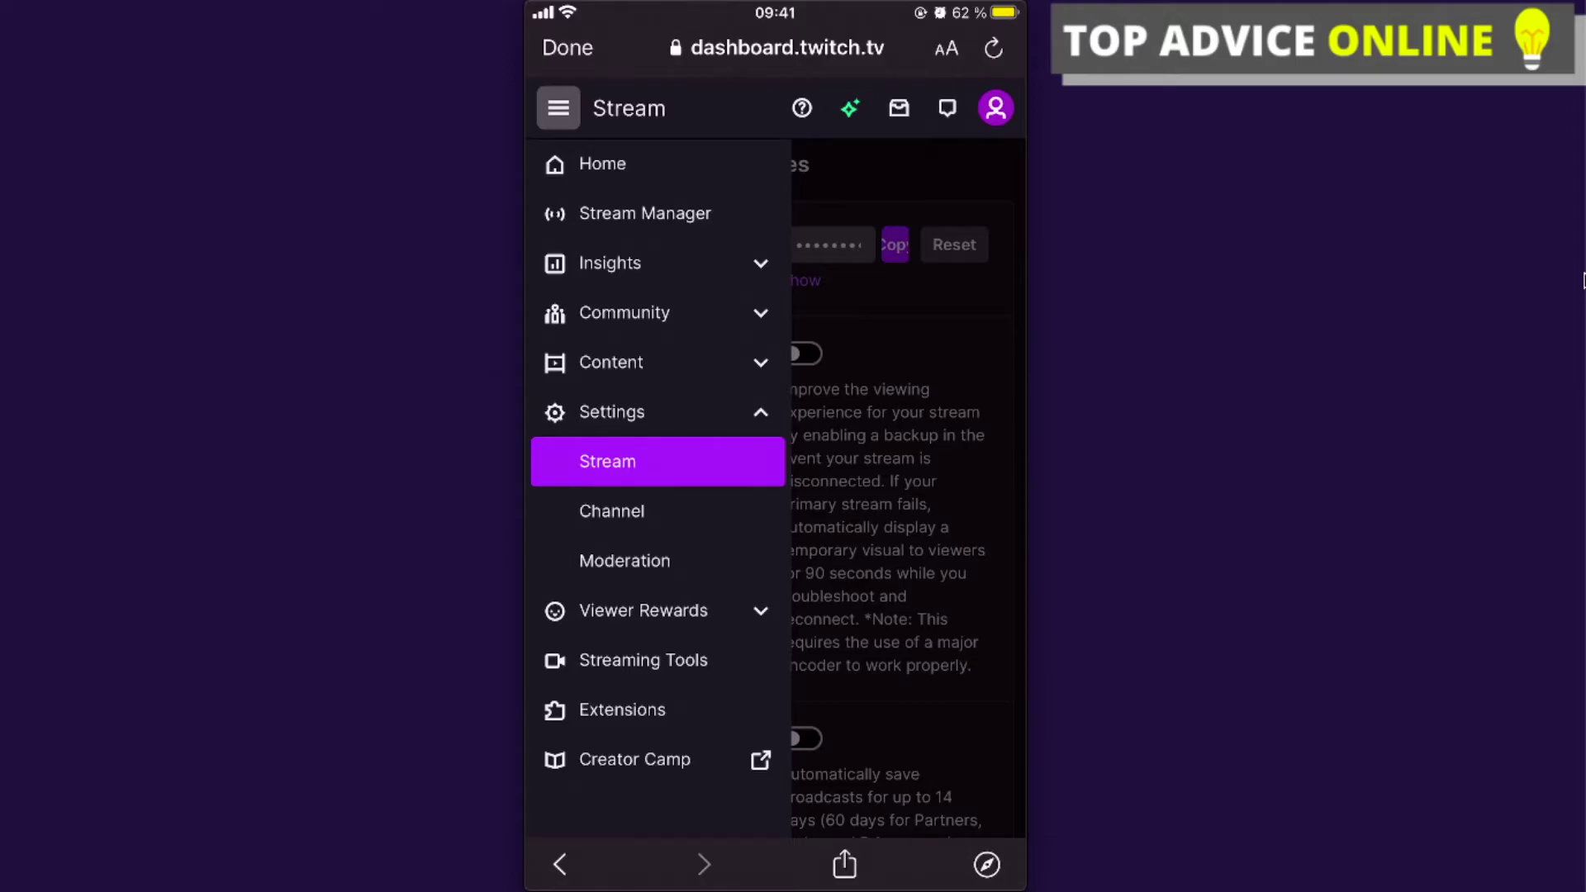
click(557, 108)
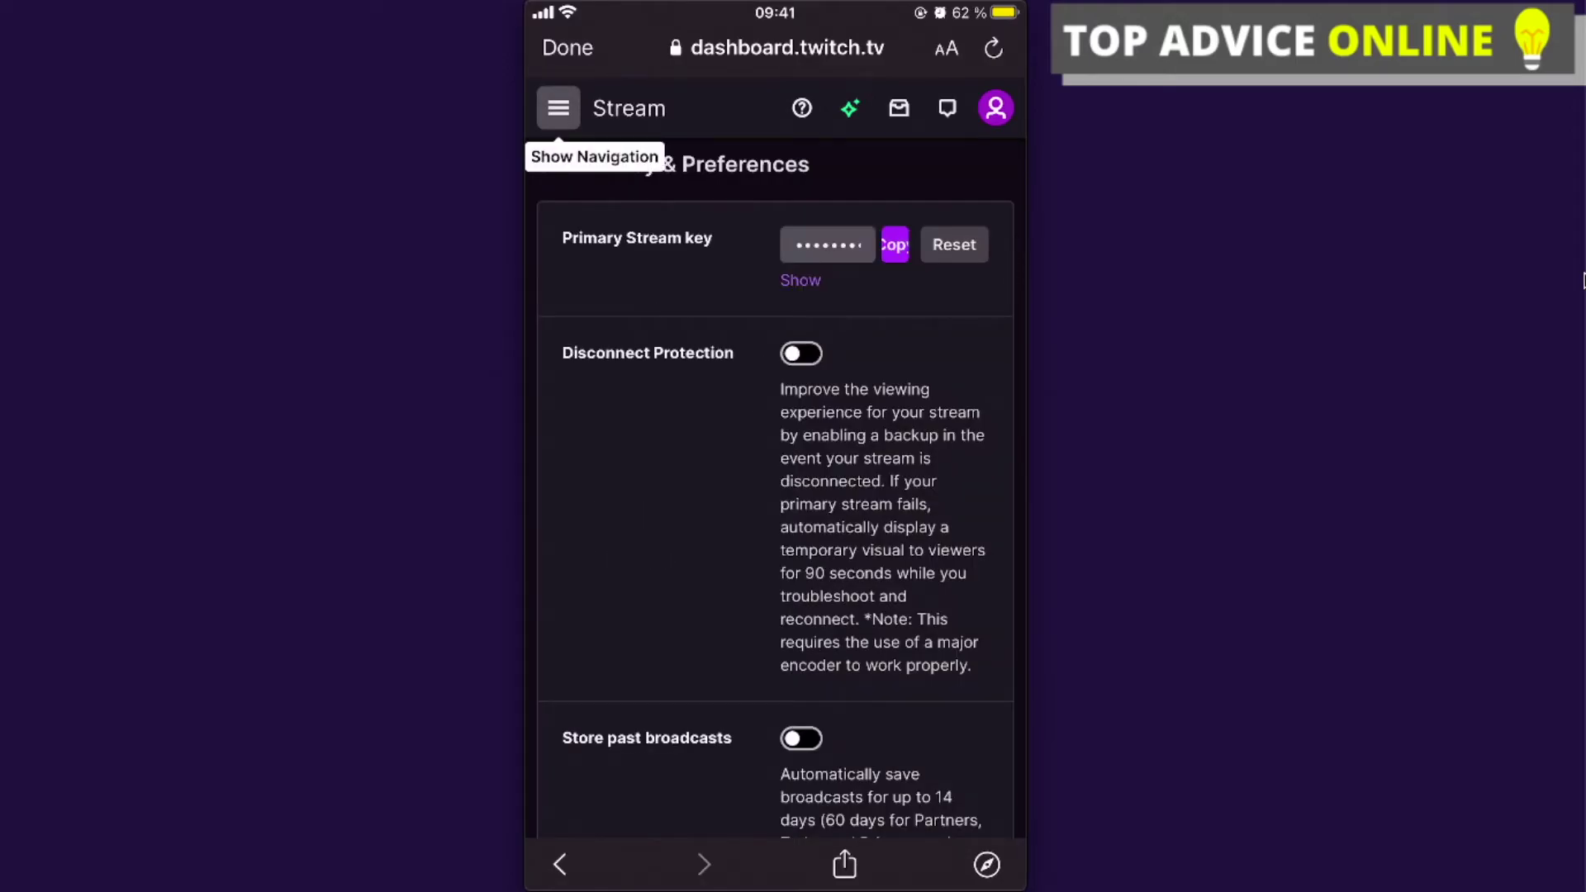
scroll(781, 495, down, 3)
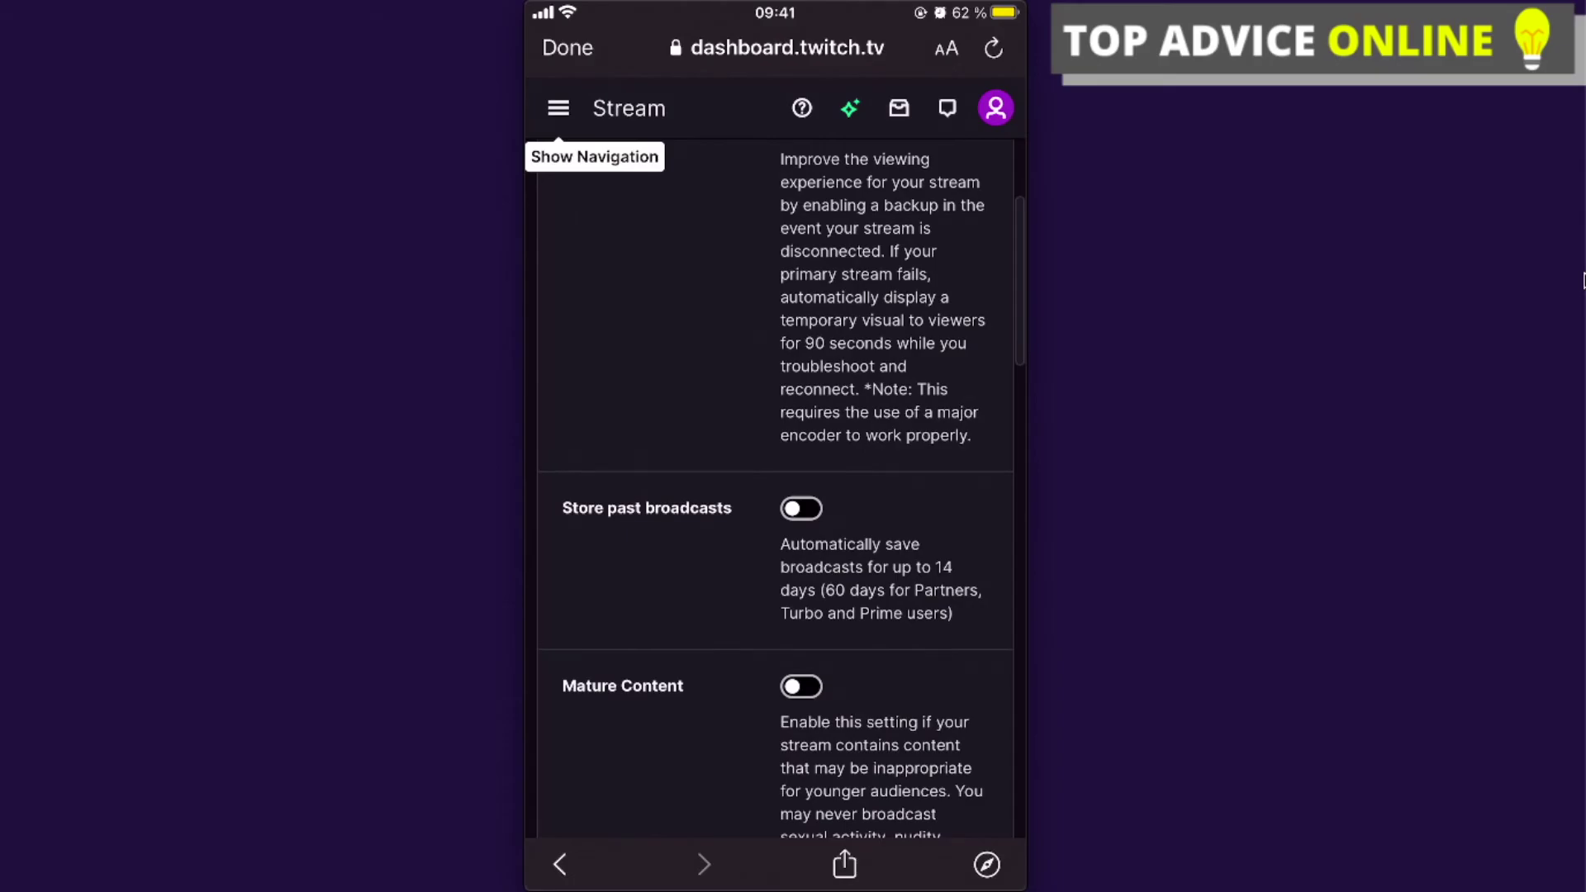
scroll(775, 496, down, 1)
scroll(775, 496, down, 2)
scroll(775, 496, down, 3)
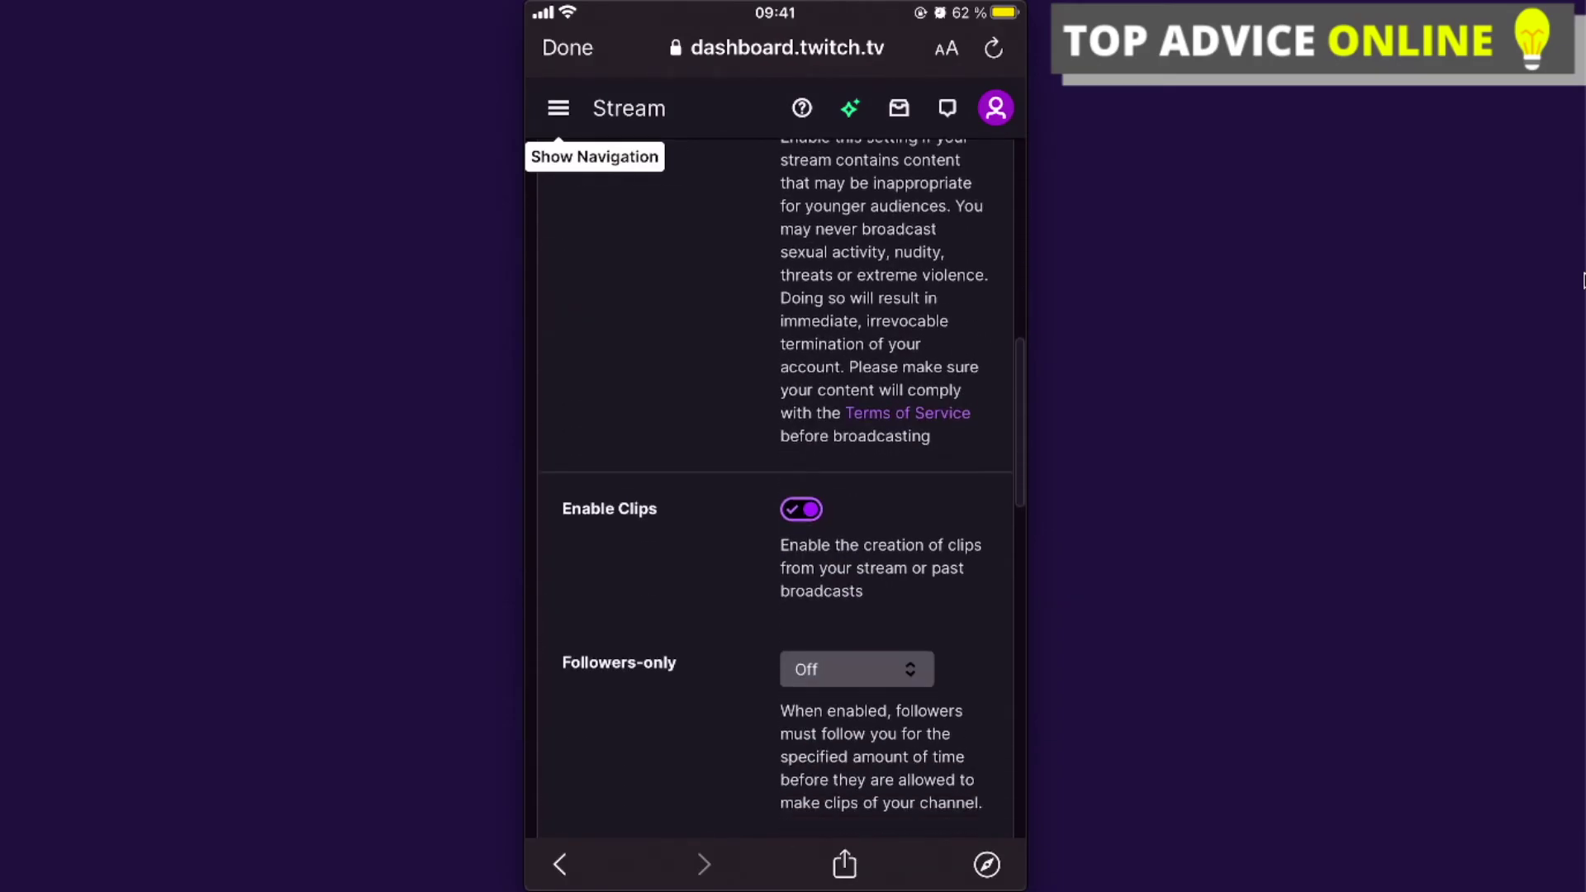
scroll(775, 495, down, 3)
scroll(775, 496, down, 1)
scroll(780, 496, down, 2)
scroll(780, 496, up, 5)
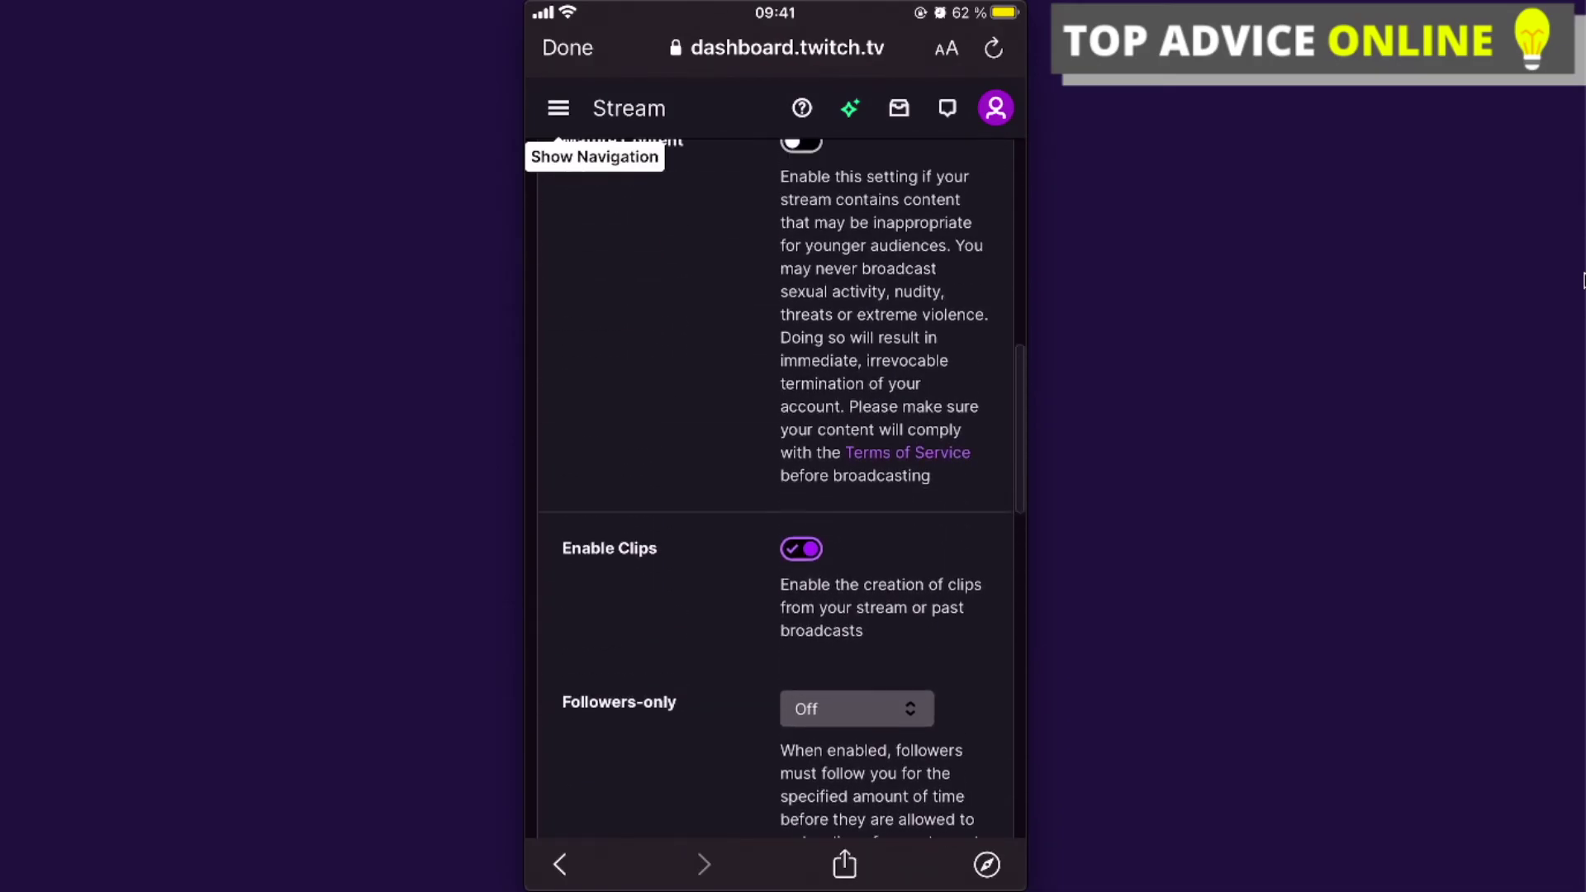
scroll(780, 496, up, 5)
scroll(781, 495, up, 3)
scroll(774, 496, up, 1)
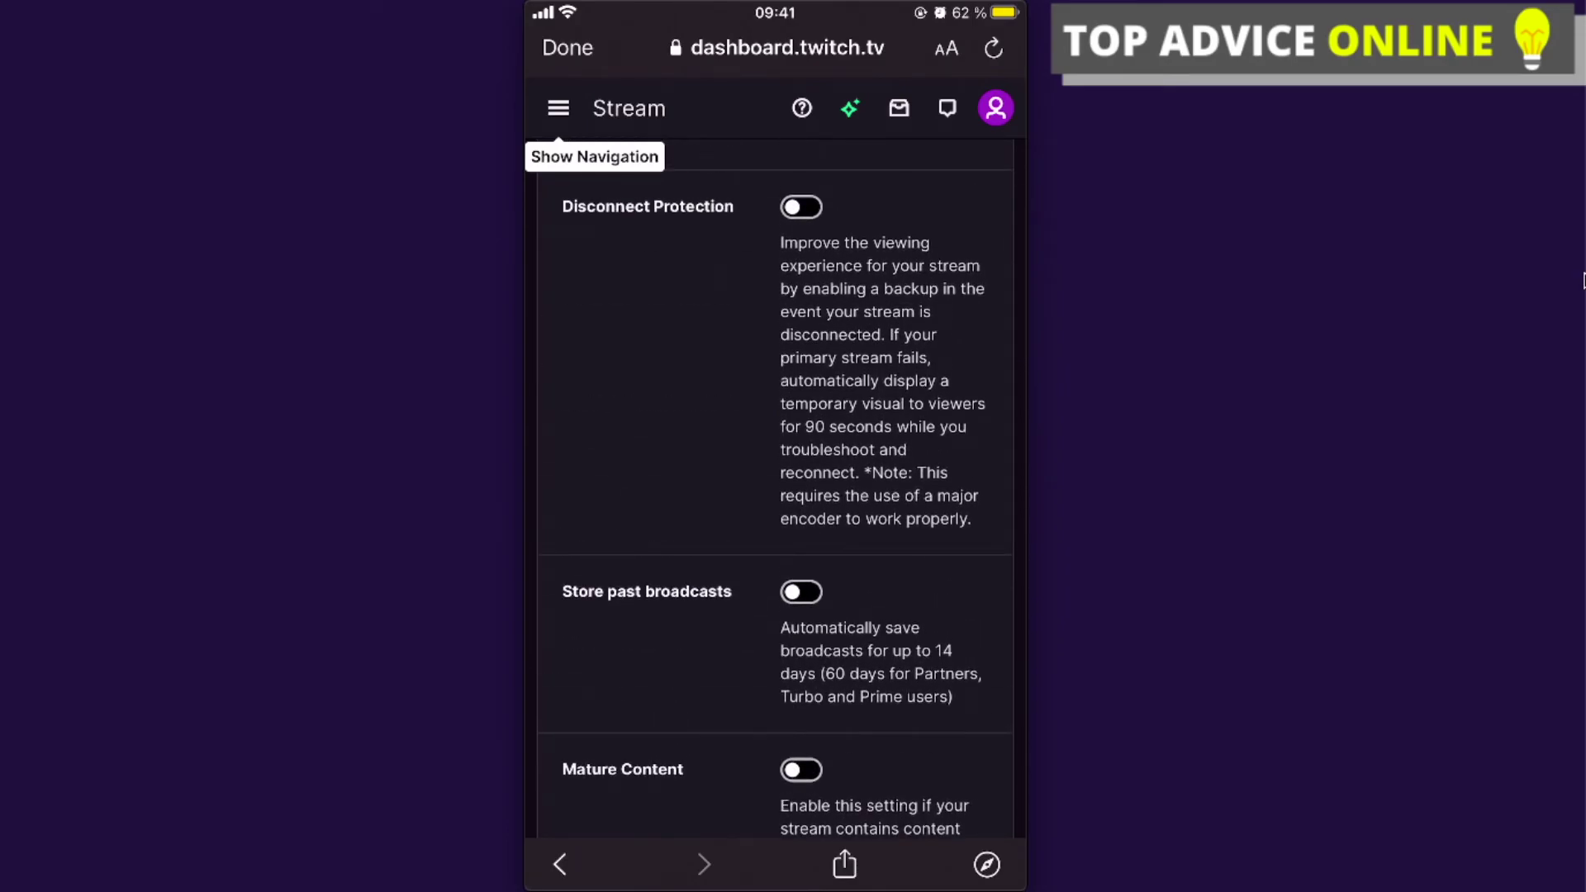
Switch on Store past broadcasts in the Stream settings.
click(800, 592)
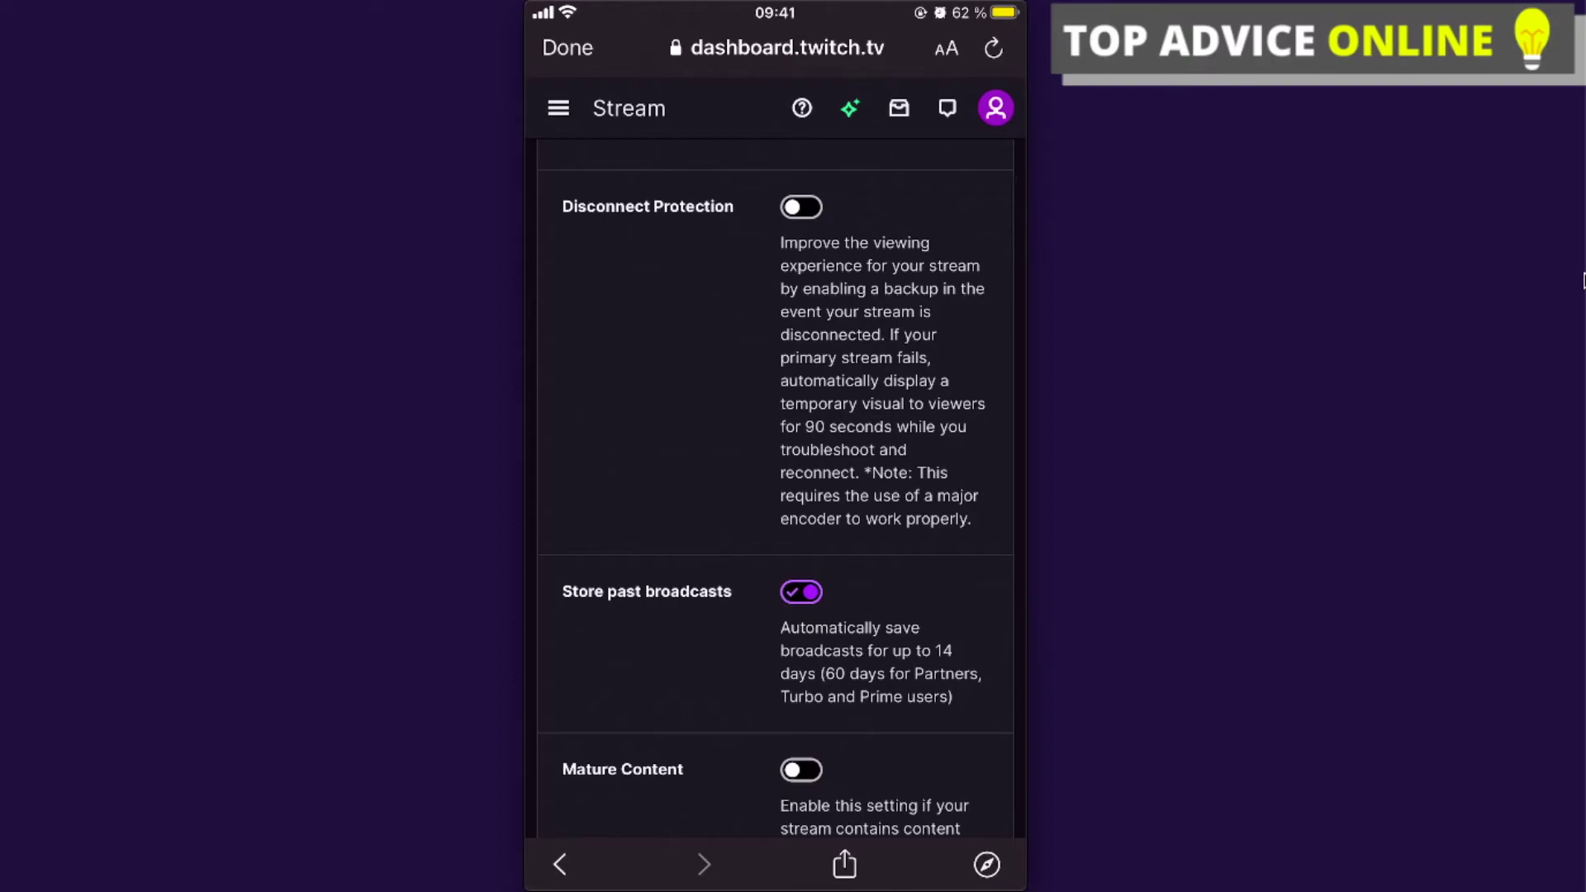